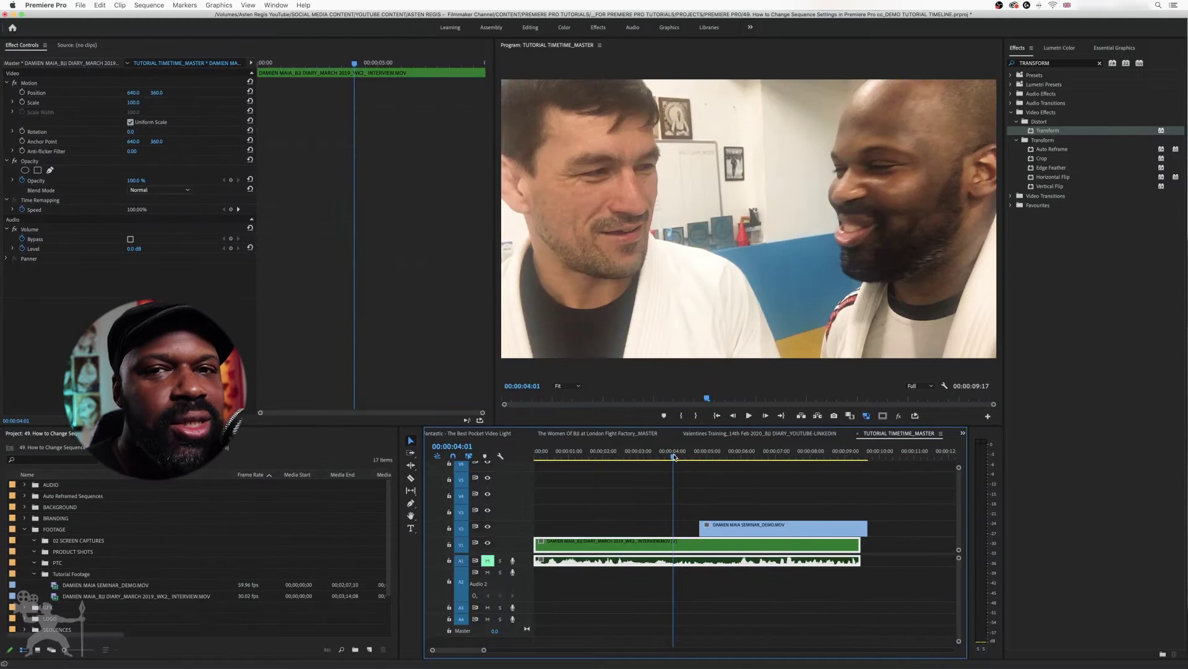
Scrub the playhead through the interview timeline to preview the footage.
{"action": "mouse_move", "coordinate": [674, 456]}
{"action": "left_mouse_down"}
{"action": "mouse_move", "coordinate": [707, 456]}
{"action": "mouse_move", "coordinate": [678, 456]}
{"action": "left_mouse_up"}
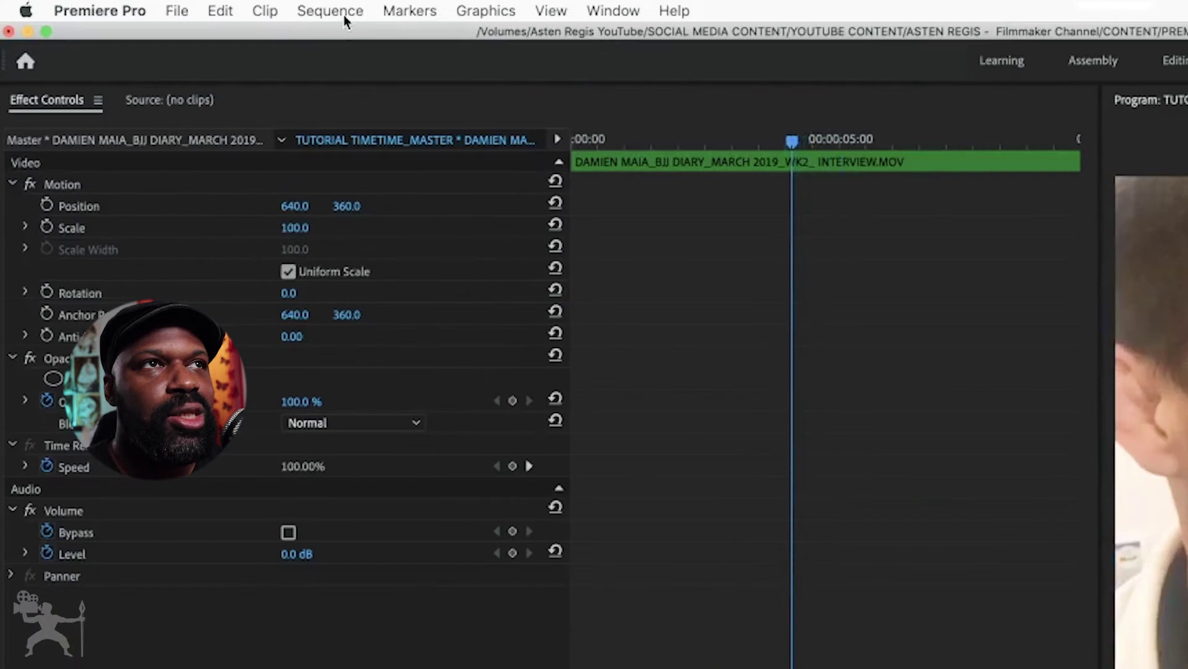
Open Sequence Settings and check the editing mode presets beside ARRI Cinema at 25.00 fps.
{"action": "left_click", "coordinate": [340, 10]}
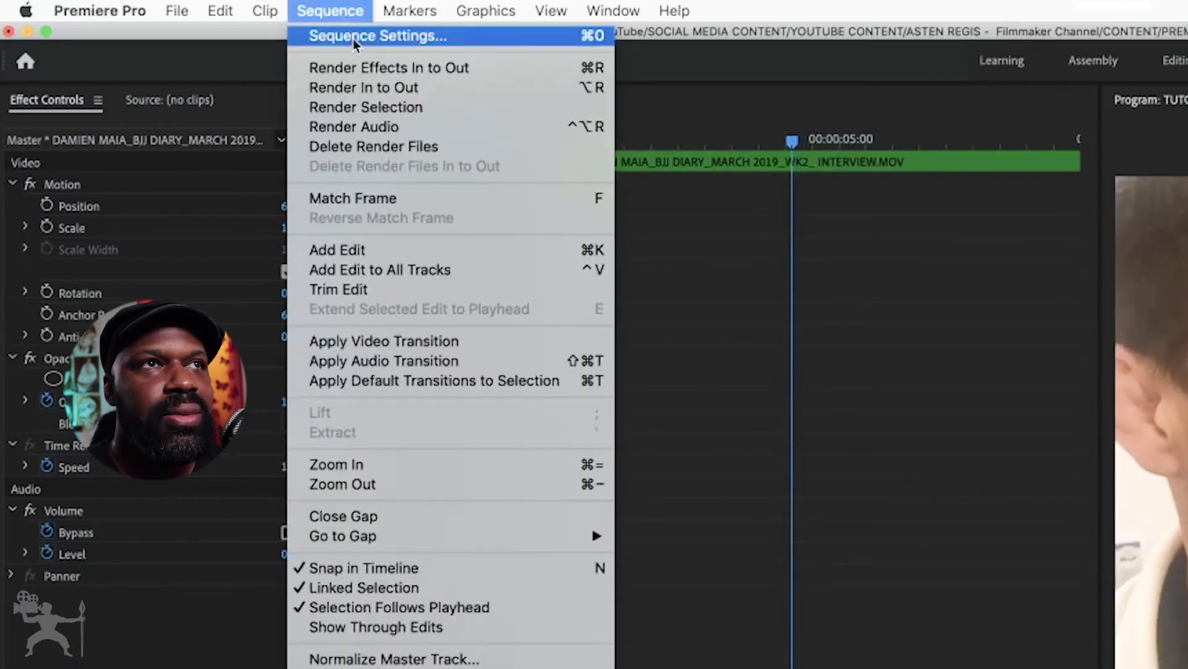
{"action": "left_click", "coordinate": [353, 38]}
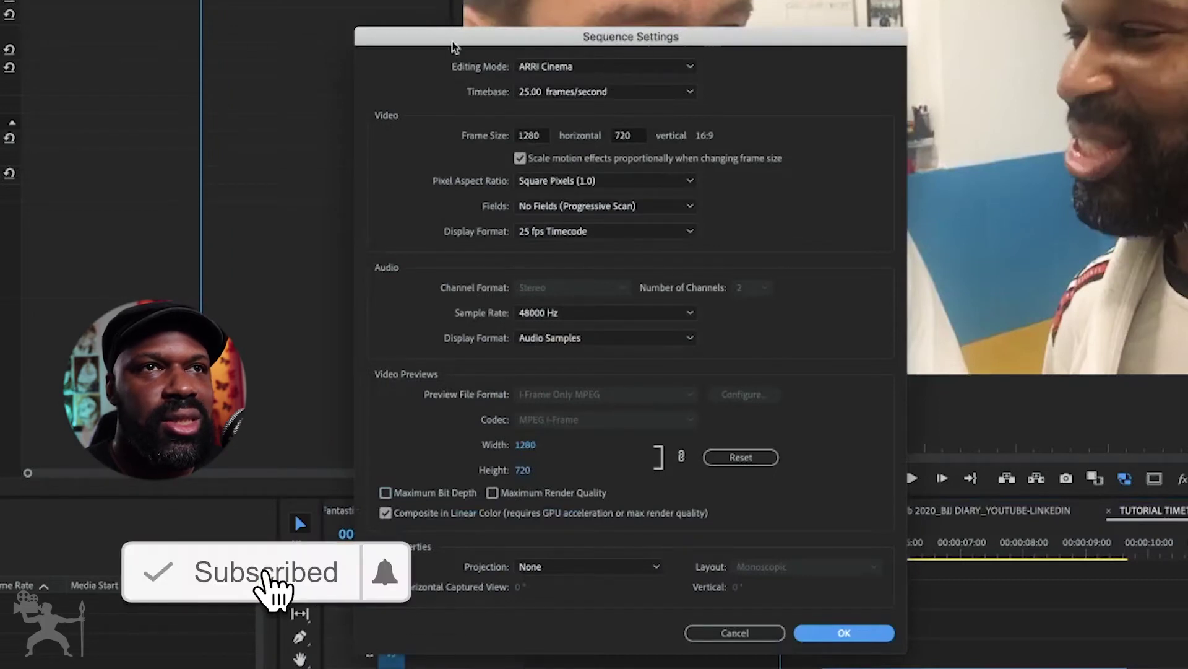
{"action": "left_click", "coordinate": [691, 68]}
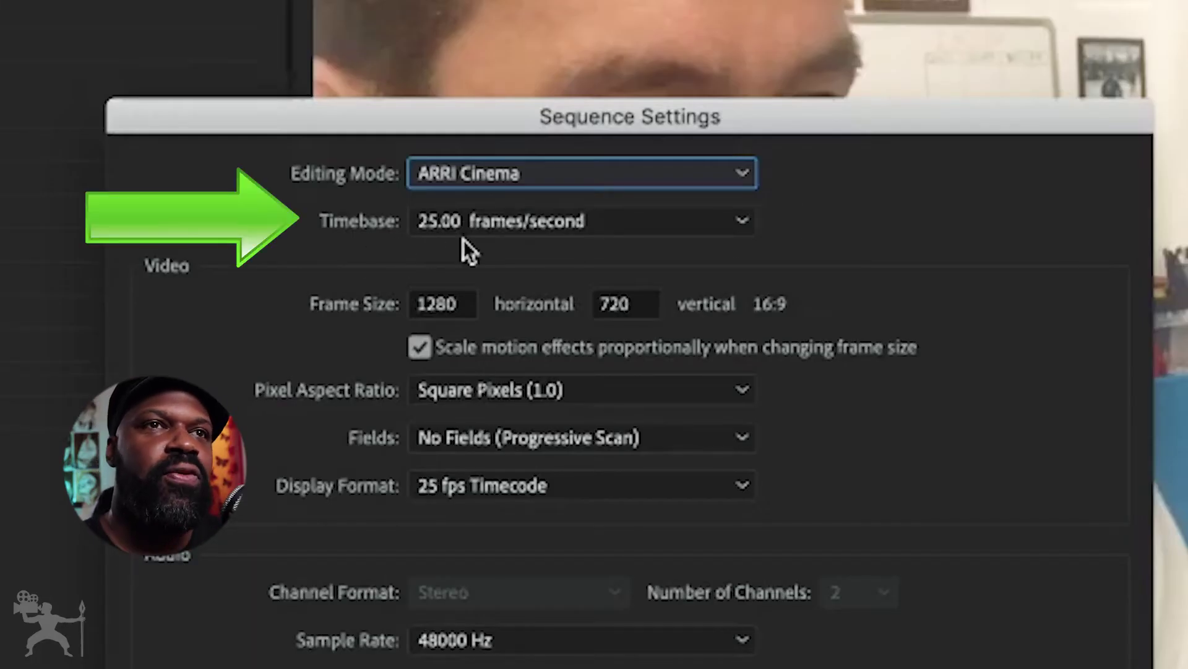
{"action": "left_click", "coordinate": [723, 221]}
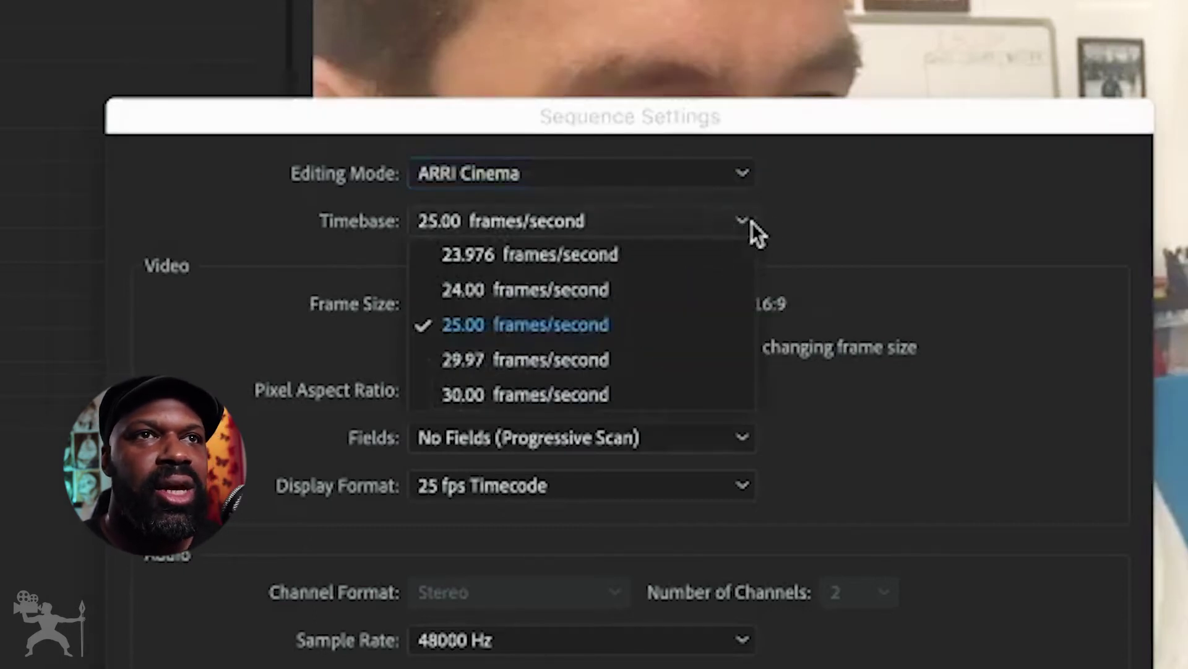
{"action": "left_click", "coordinate": [833, 225]}
{"action": "left_click", "coordinate": [744, 225]}
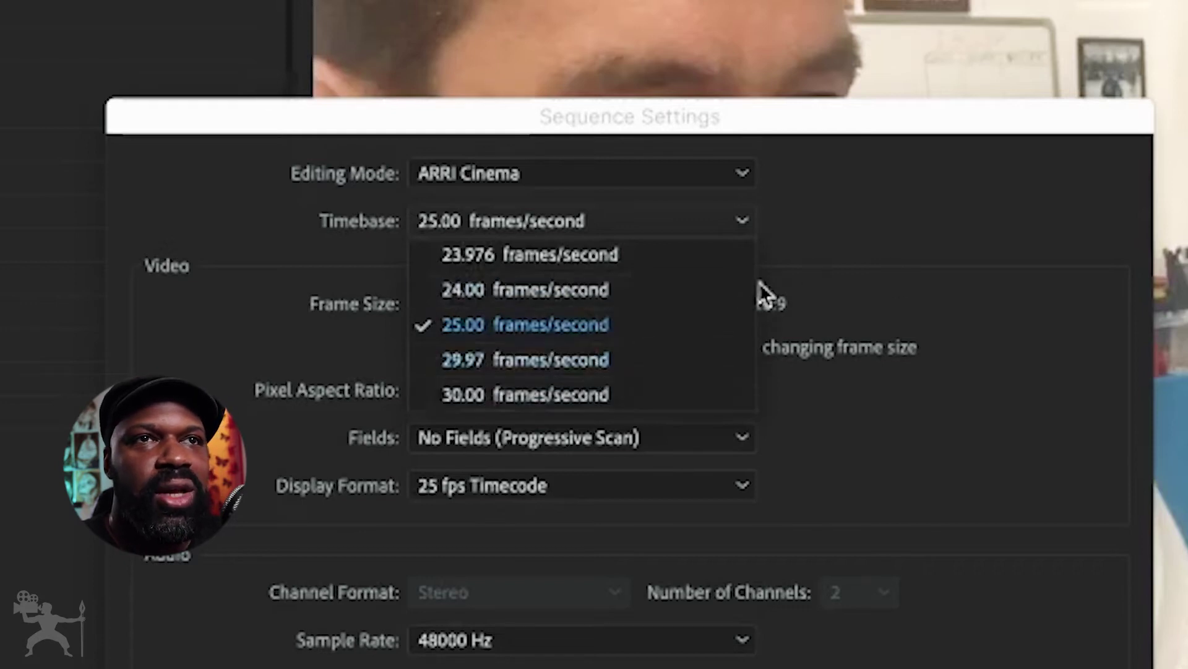
{"action": "left_click", "coordinate": [851, 235]}
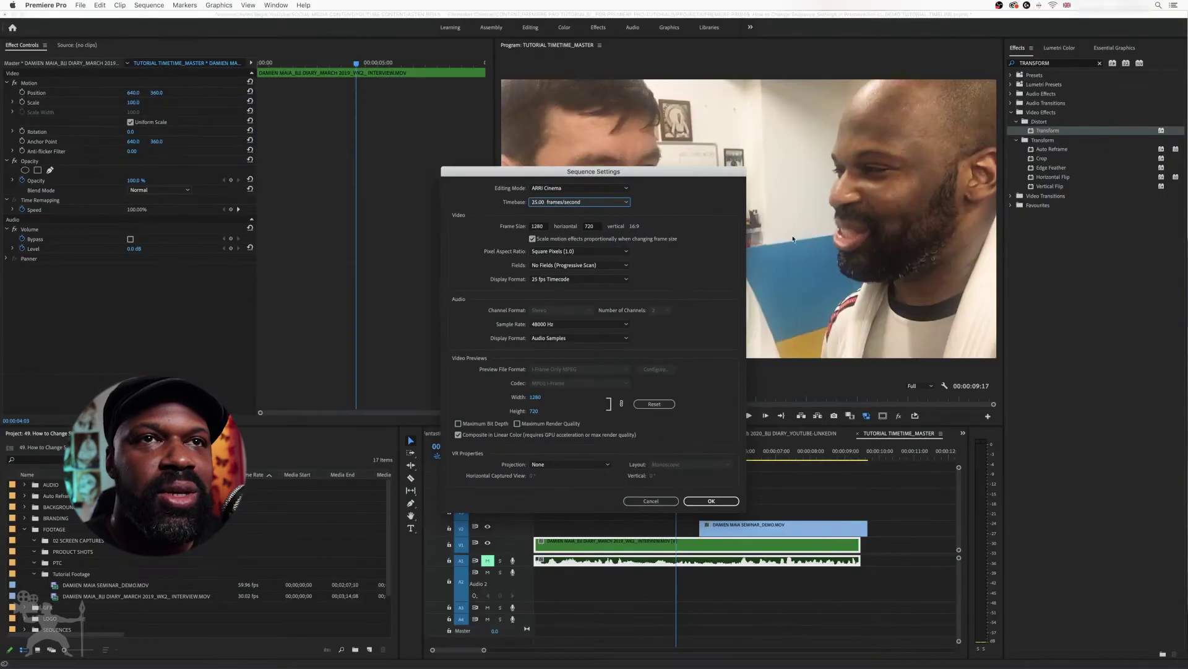
{"action": "left_click_drag", "start_coordinate": [710, 182], "coordinate": [400, 170]}
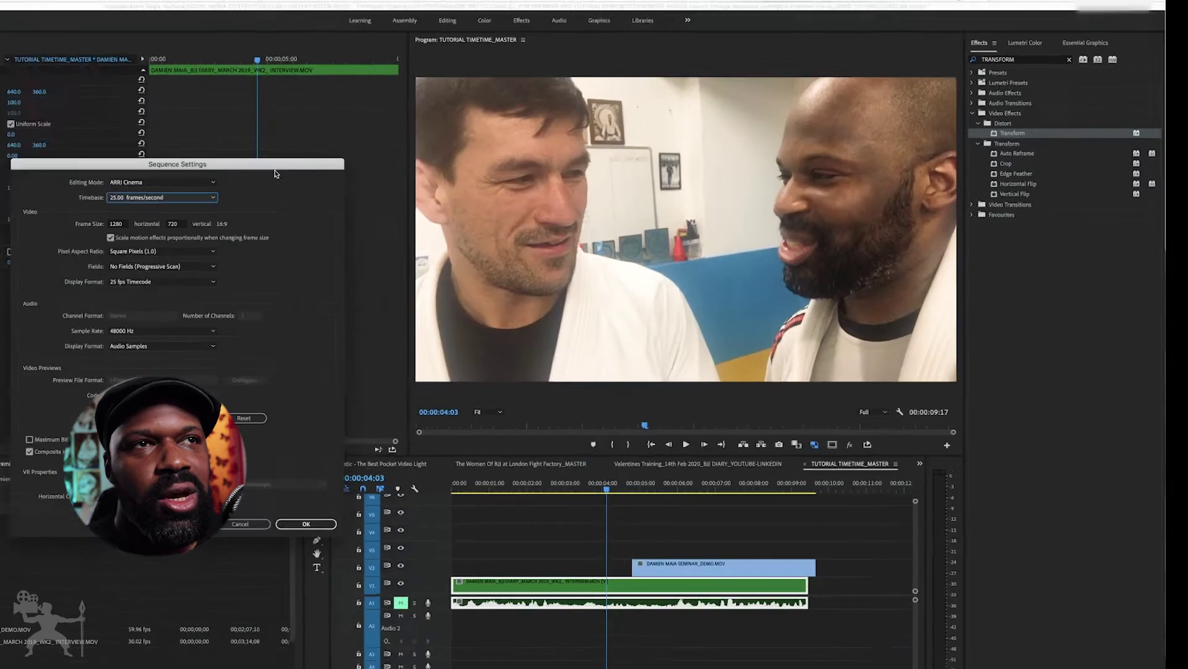
{"action": "left_click_drag", "start_coordinate": [275, 173], "coordinate": [544, 214]}
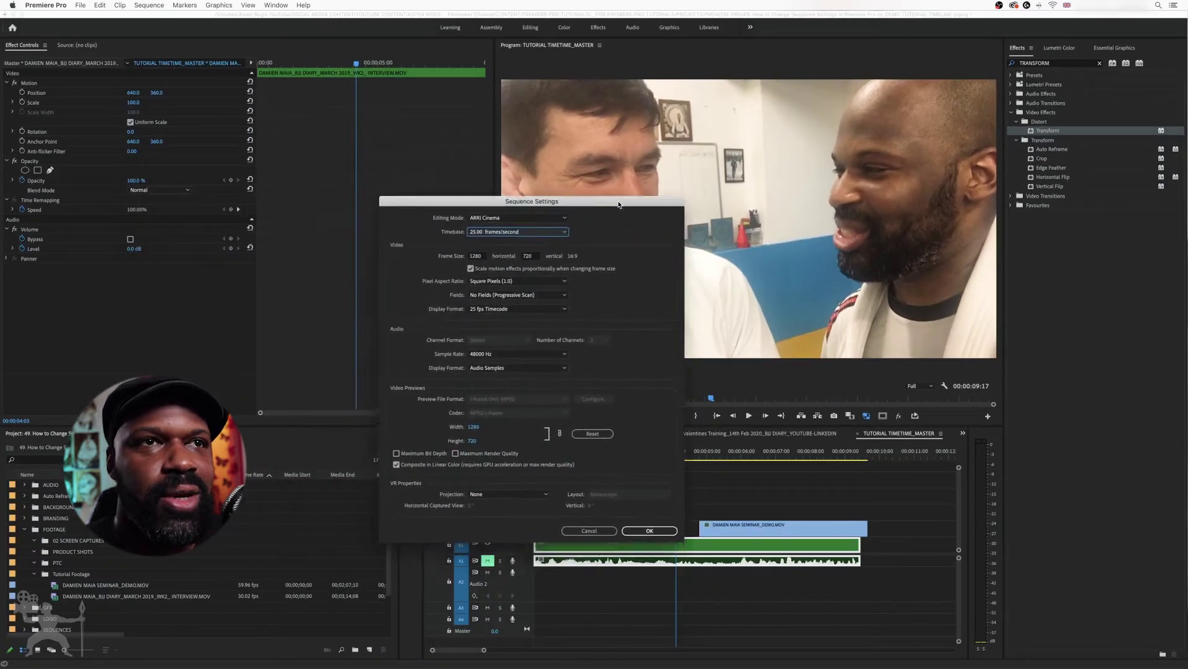
{"action": "left_click_drag", "start_coordinate": [619, 204], "coordinate": [680, 164]}
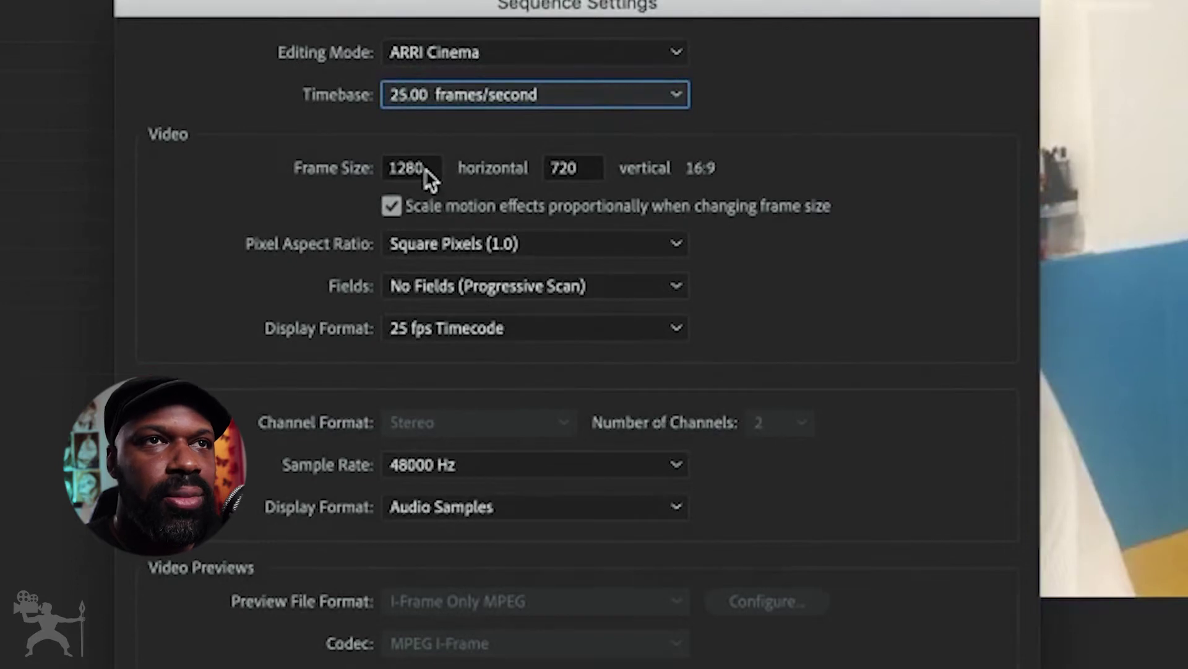
Change the sequence frame size from 1280×720 to 1920×1080, keeping 16:9.
{"action": "left_click", "coordinate": [425, 168]}
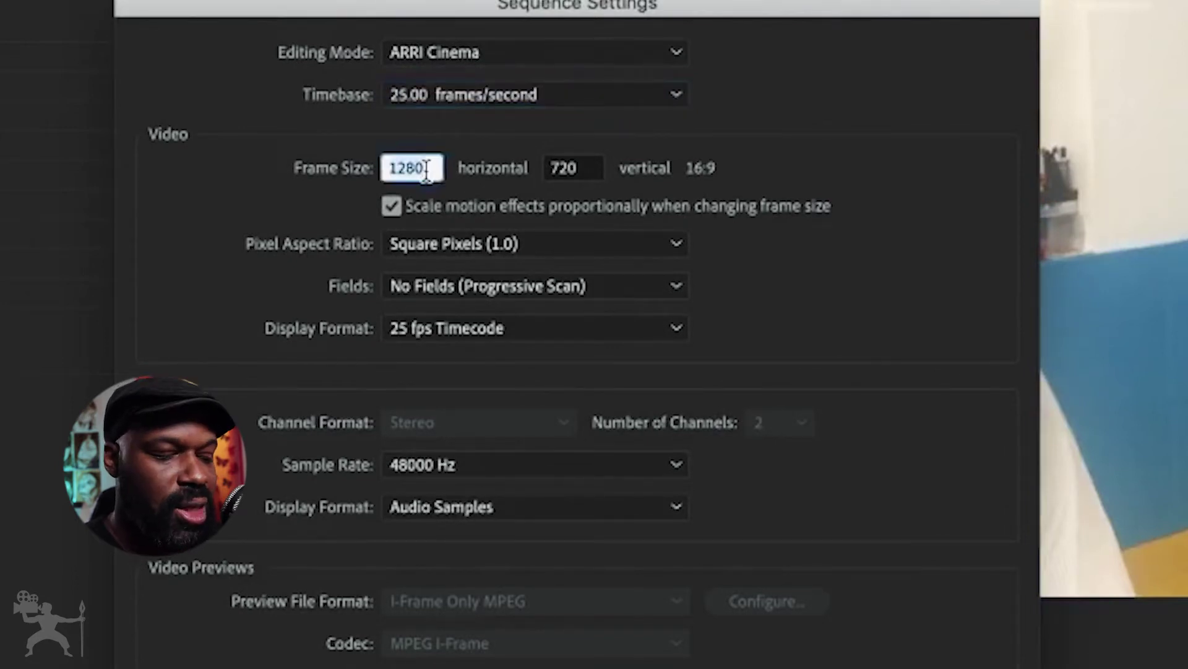
{"action": "type", "text": "1920"}
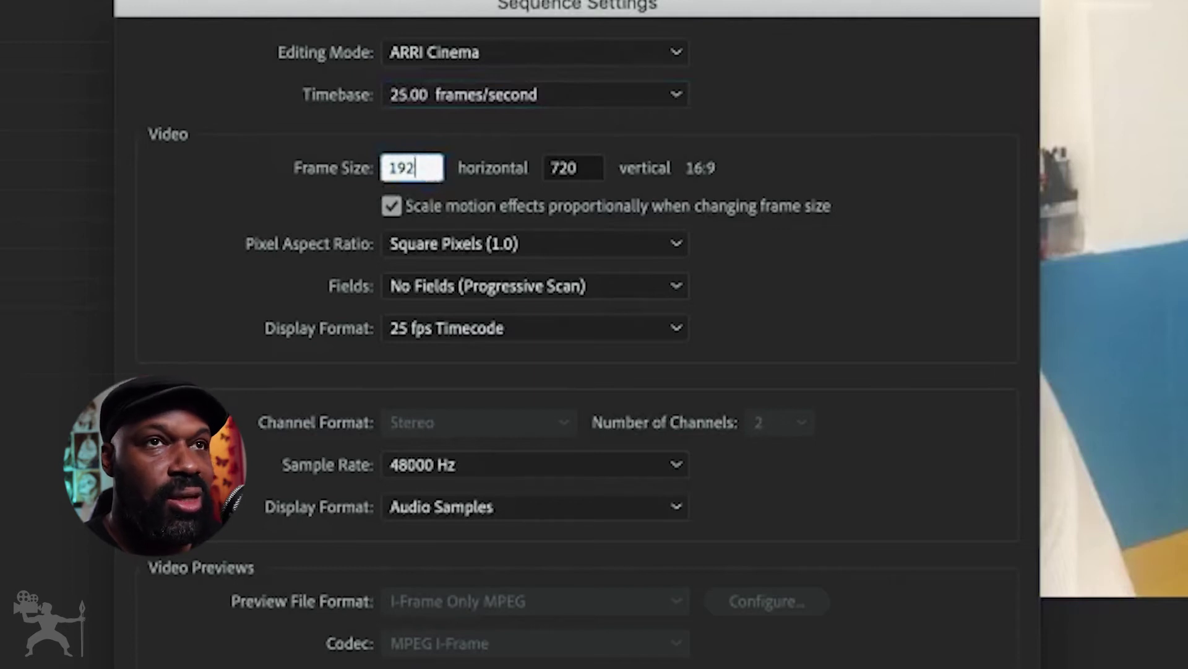
{"action": "left_click", "coordinate": [581, 168]}
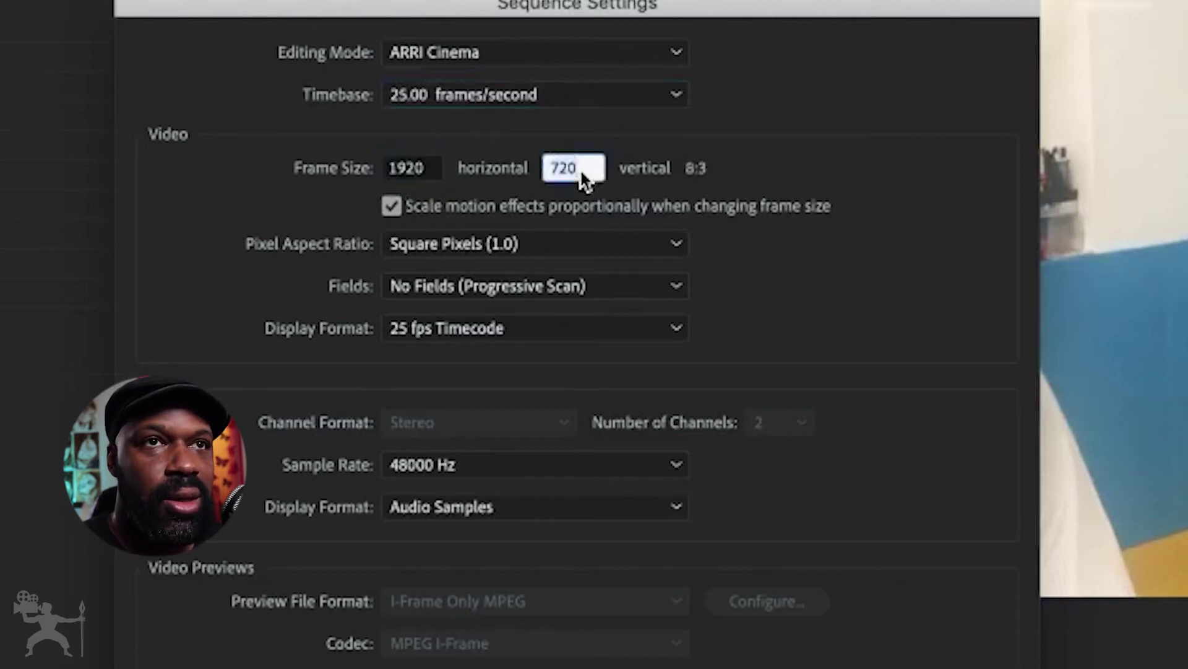
{"action": "type", "text": "1080"}
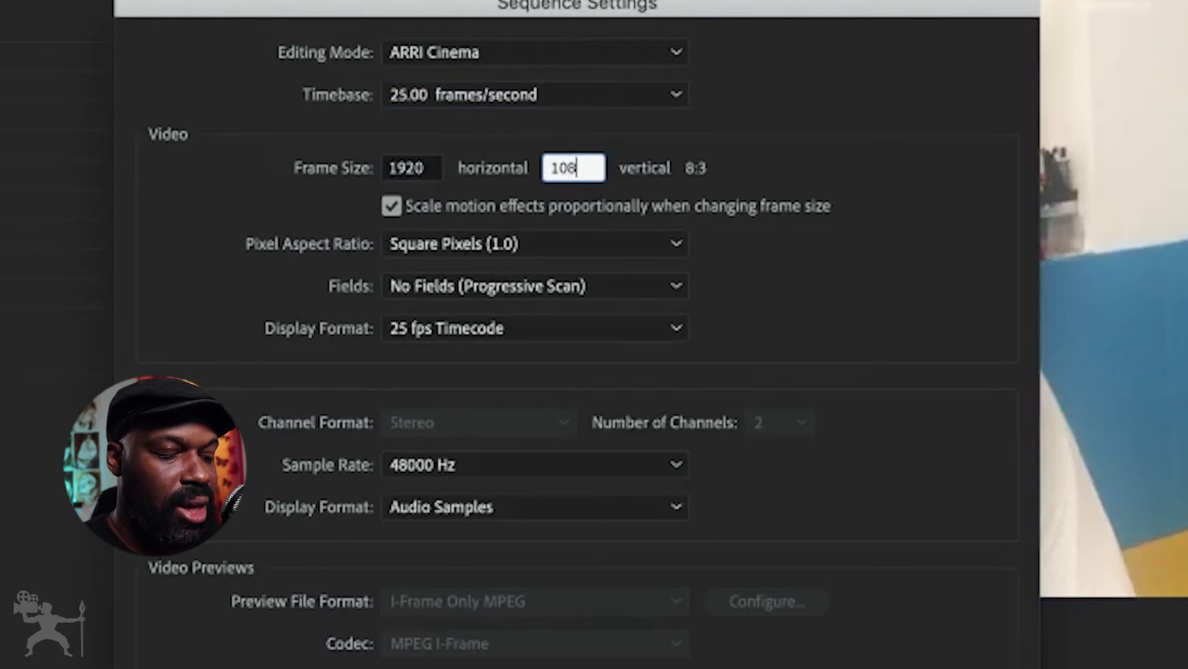
{"action": "left_click", "coordinate": [802, 161]}
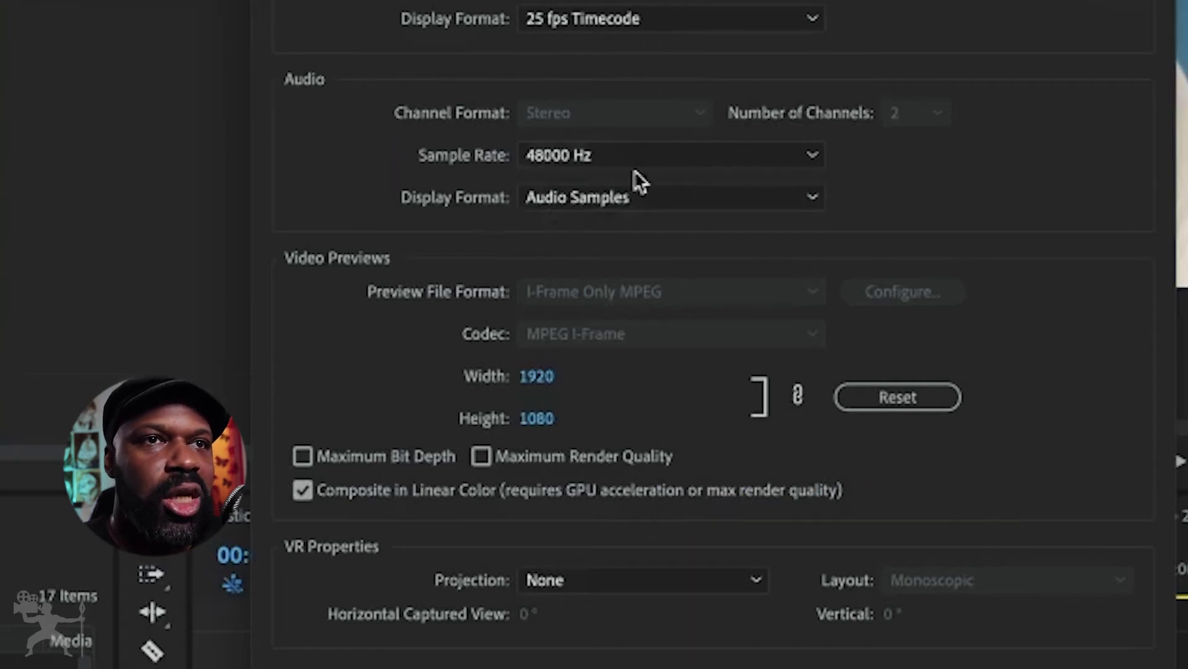
{"action": "left_click", "coordinate": [760, 154]}
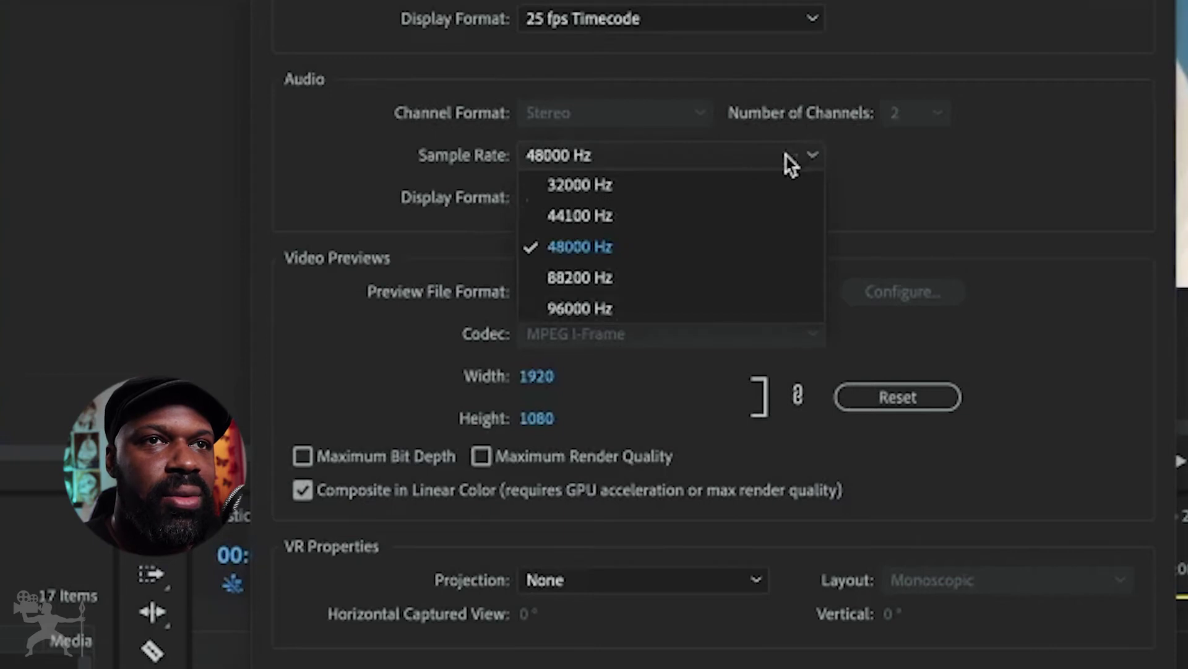
{"action": "left_click", "coordinate": [997, 172]}
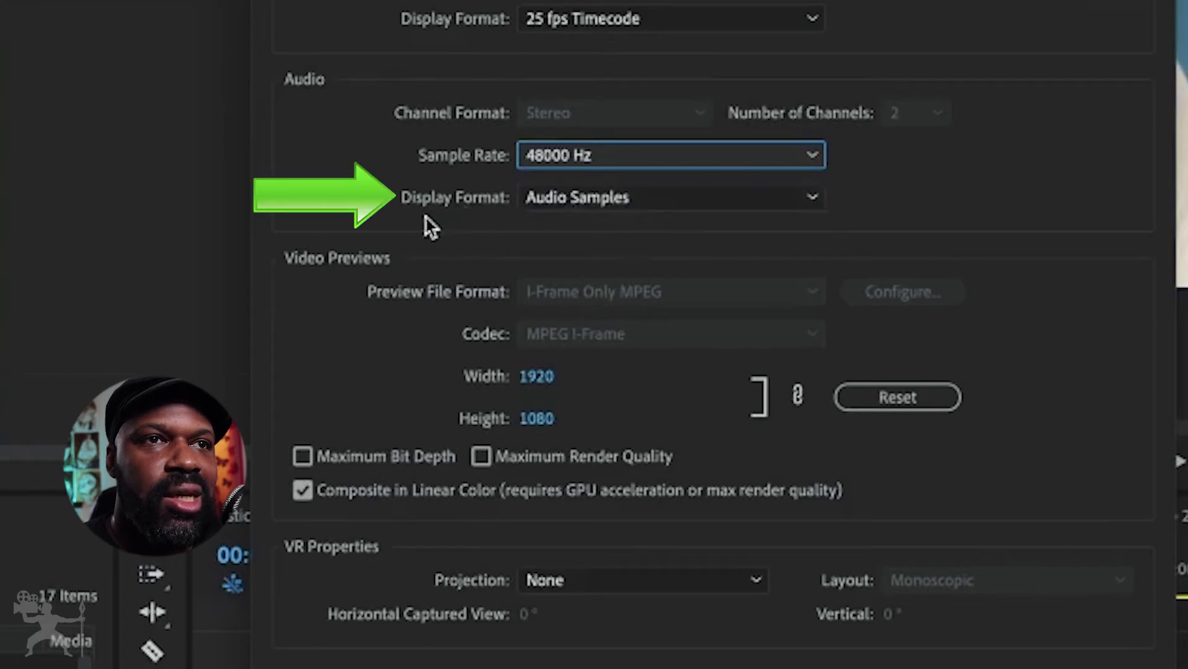
{"action": "left_click", "coordinate": [718, 206]}
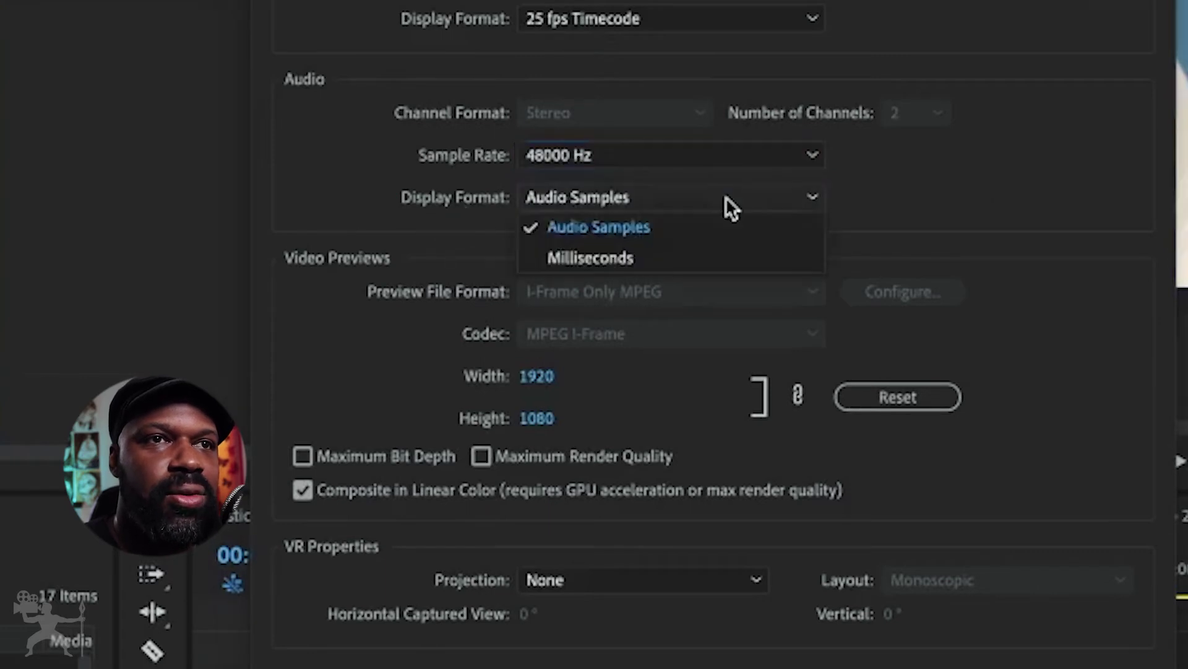
{"action": "left_click", "coordinate": [950, 196]}
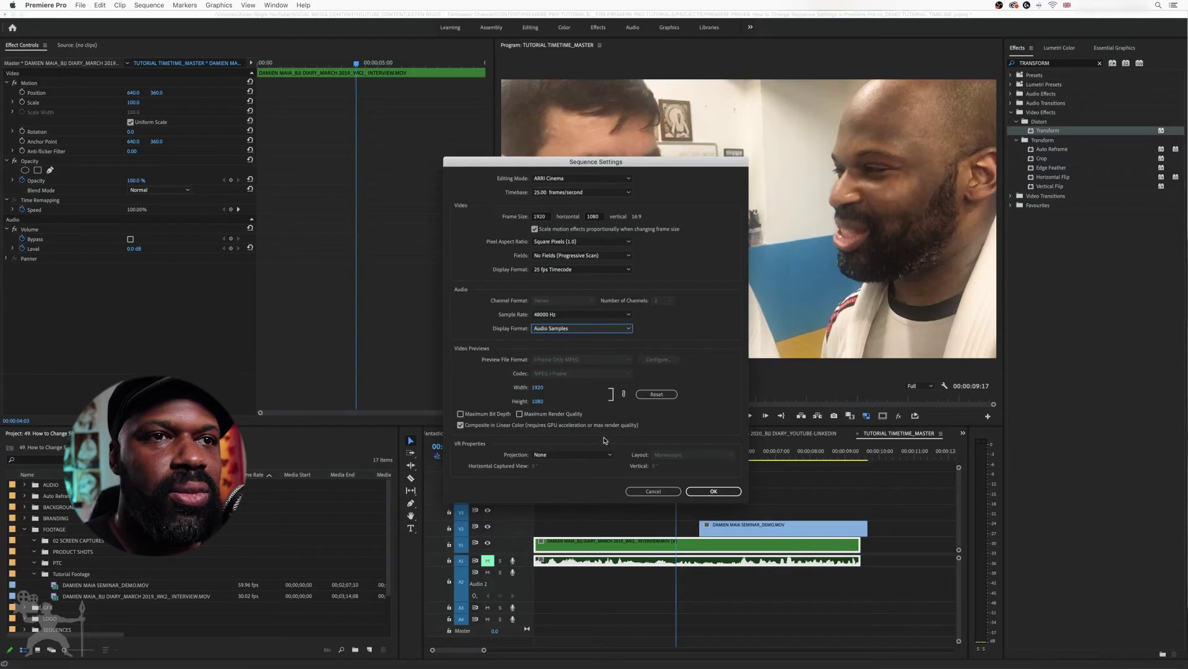
Apply the 1920×1080 sequence settings and confirm deleting the existing preview files.
{"action": "left_click", "coordinate": [715, 492]}
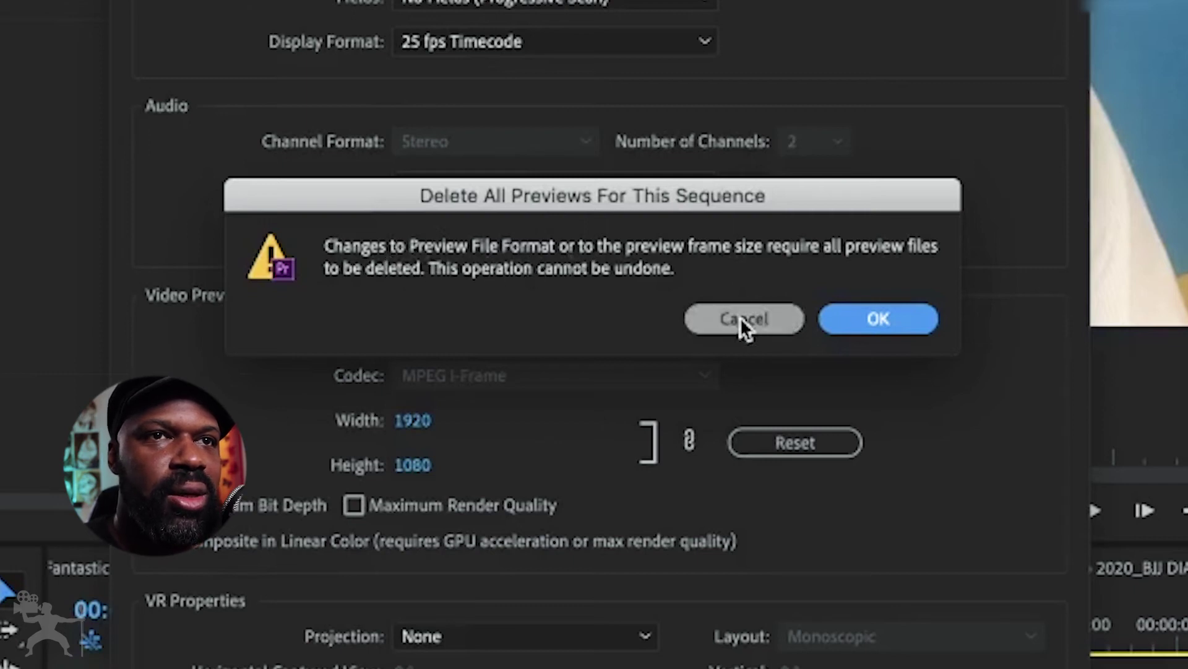
{"action": "left_click", "coordinate": [896, 319]}
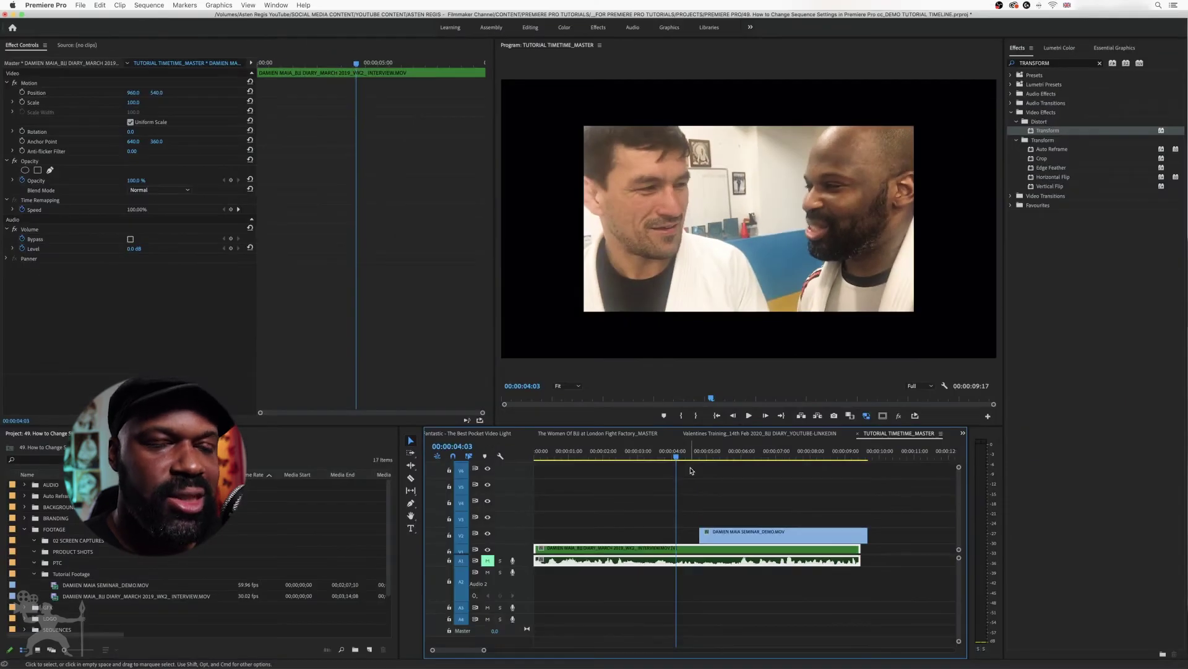
{"action": "left_click_drag", "start_coordinate": [679, 461], "coordinate": [720, 458]}
{"action": "key", "text": "space"}
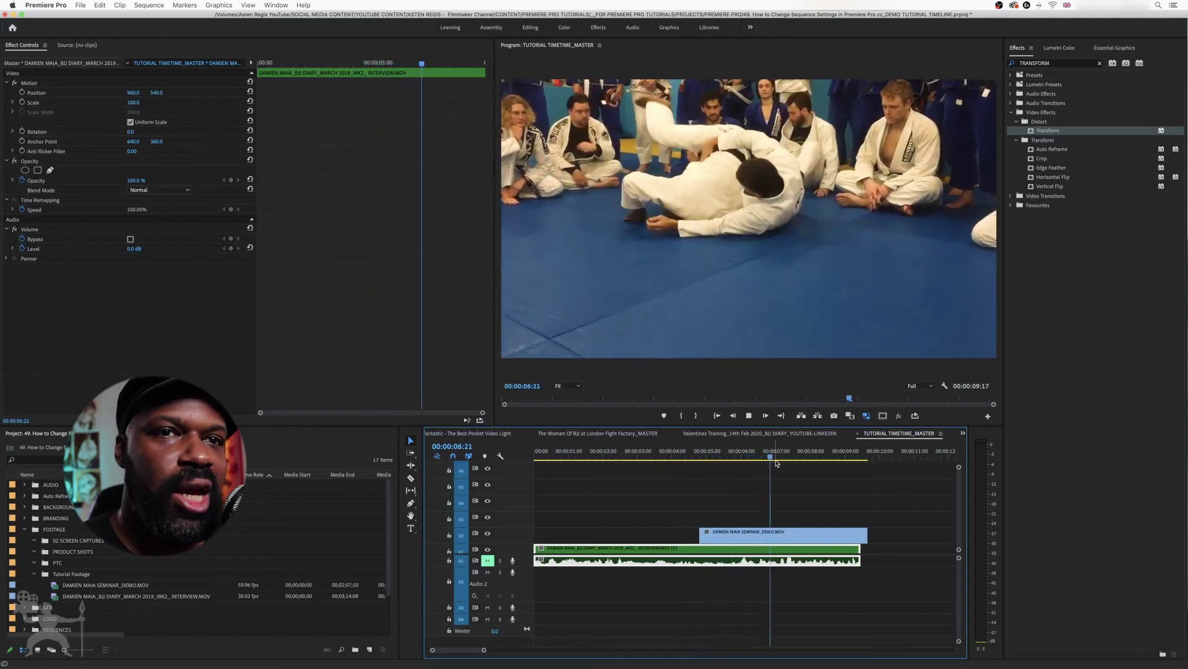
{"action": "key", "text": "space"}
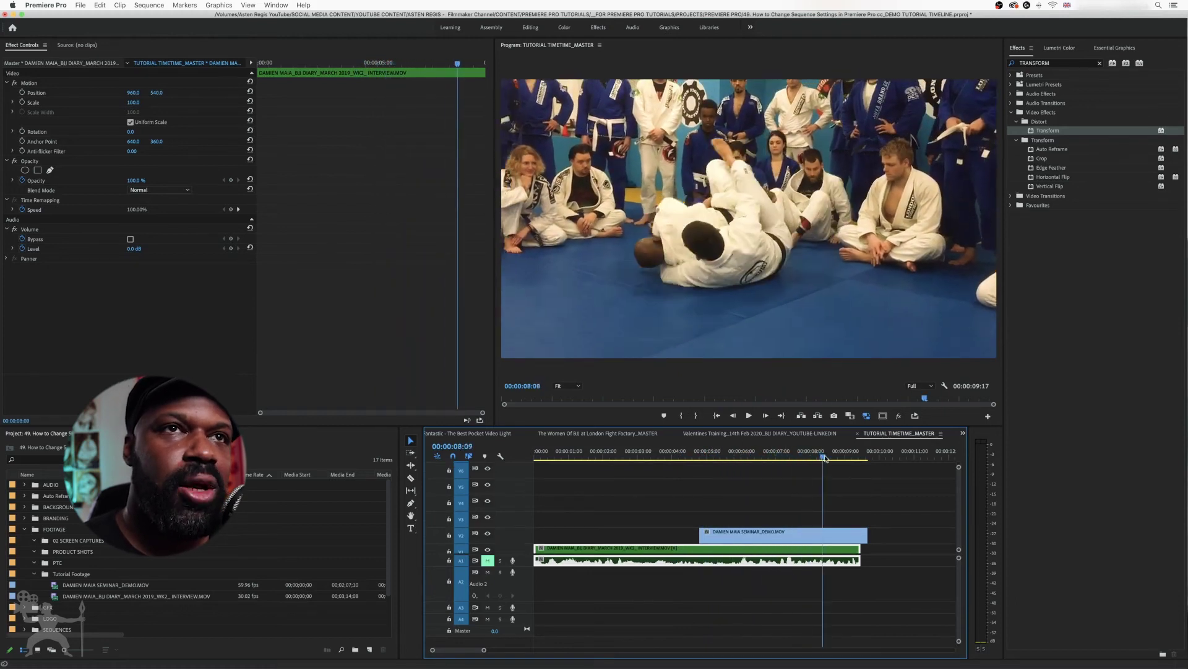
{"action": "left_click_drag", "start_coordinate": [802, 457], "coordinate": [768, 456]}
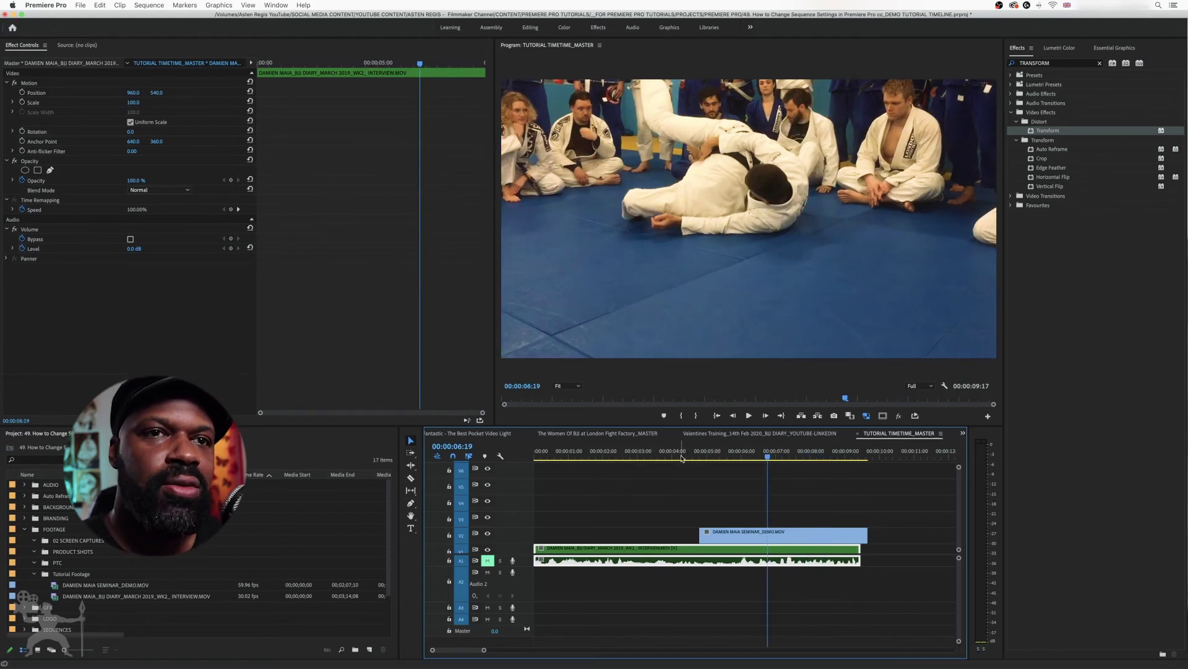
{"action": "left_click_drag", "start_coordinate": [684, 454], "coordinate": [648, 454]}
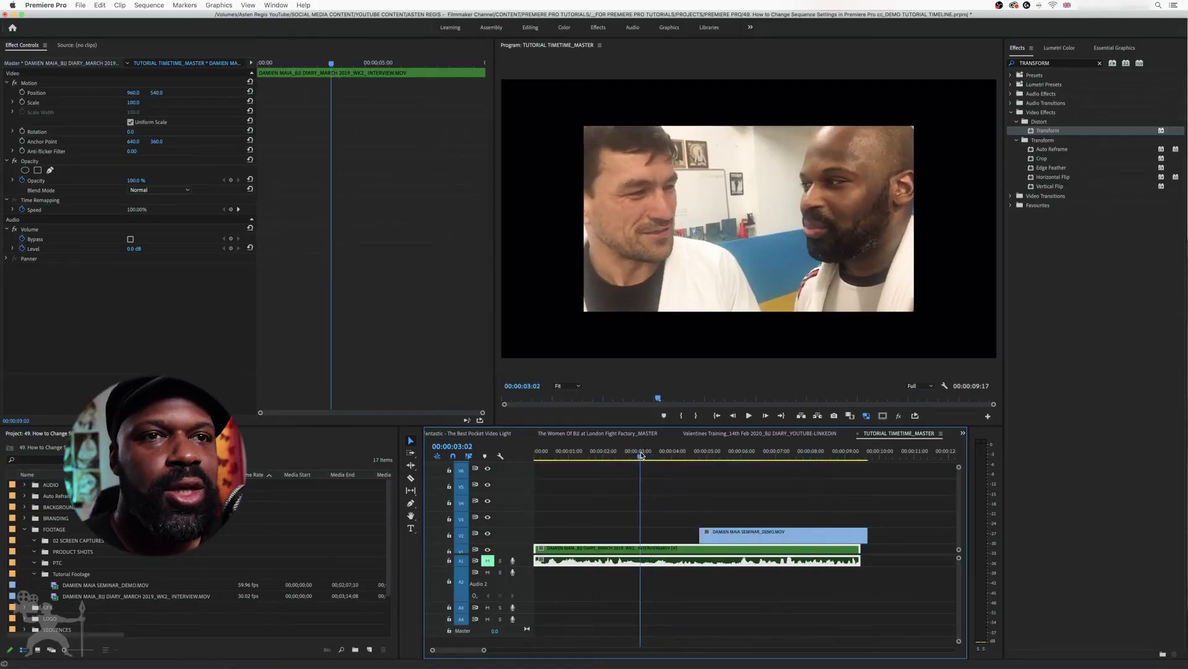
Apply Scale to Frame Size to the interview clip on V1.
{"action": "right_click", "coordinate": [643, 554]}
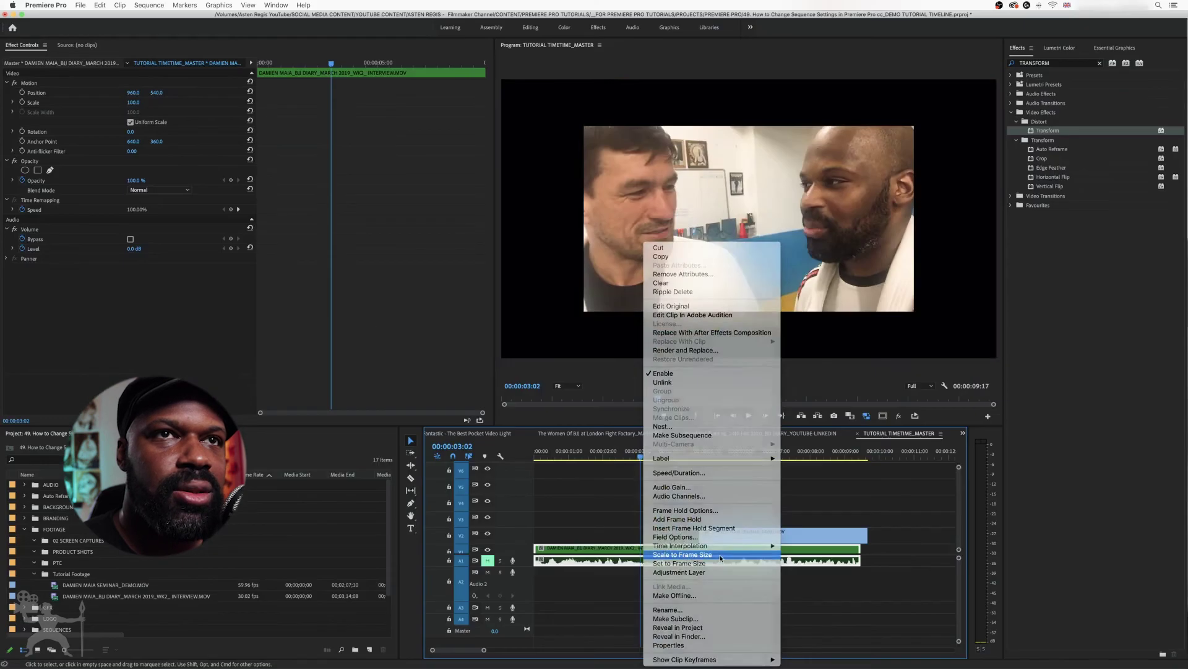
{"action": "left_click", "coordinate": [636, 390]}
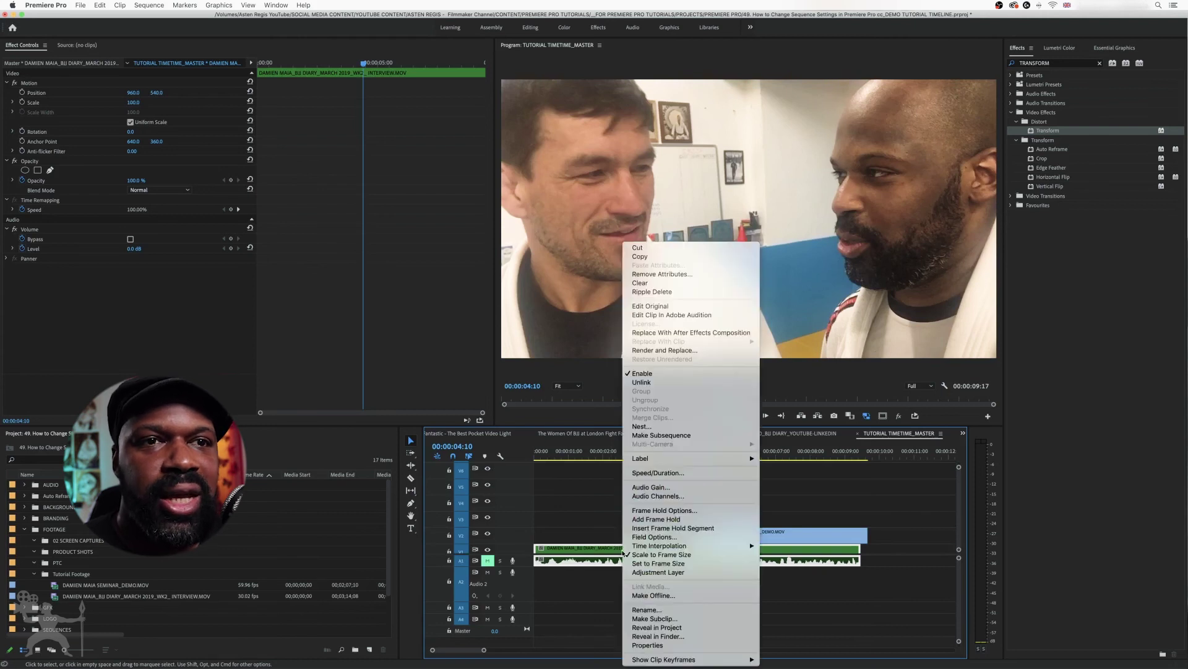
{"action": "left_click", "coordinate": [603, 525]}
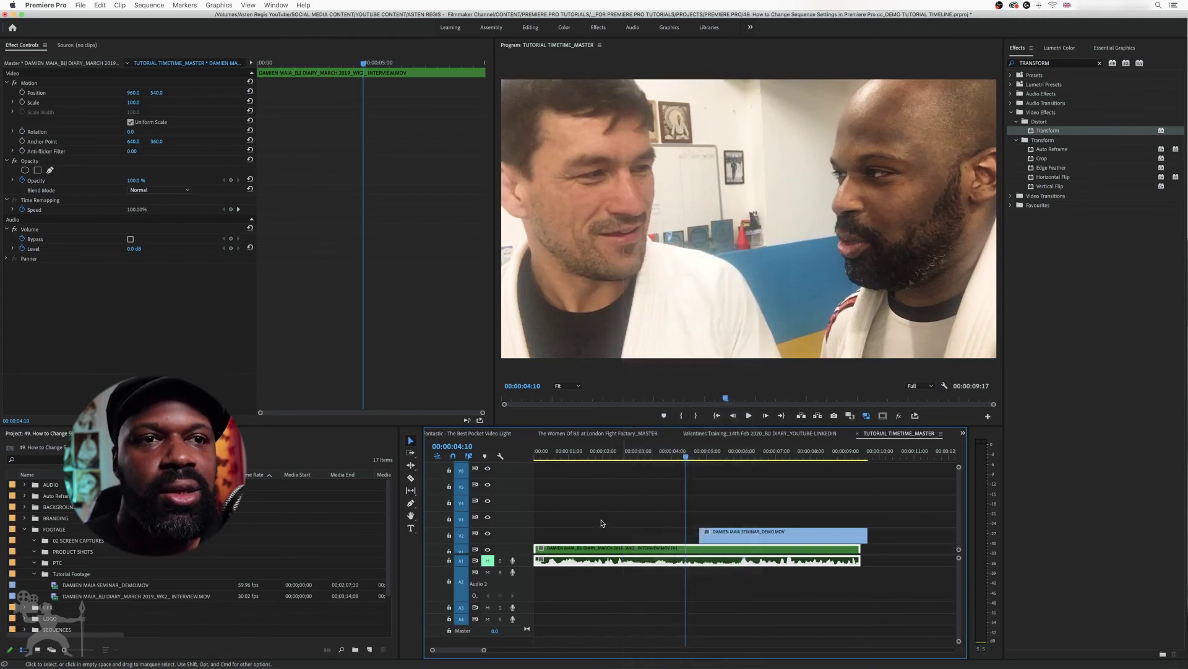